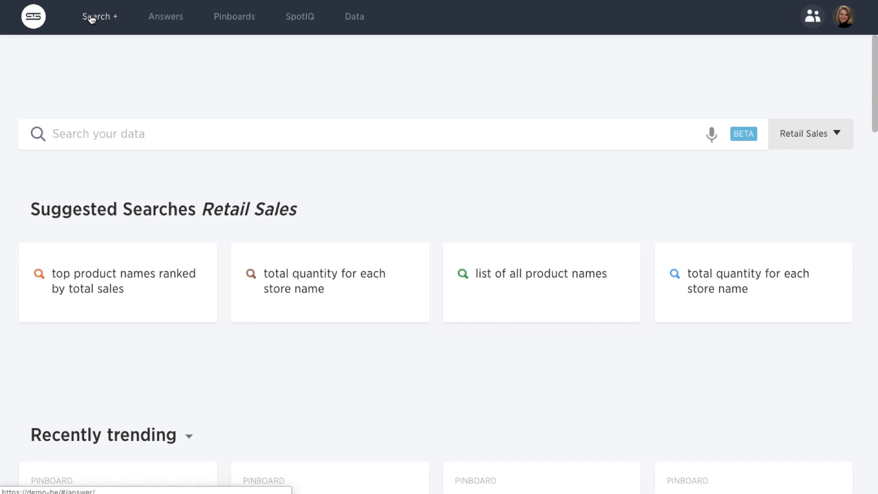
- Begin a new data search on the Retail Sales worksheet
click(90, 18)
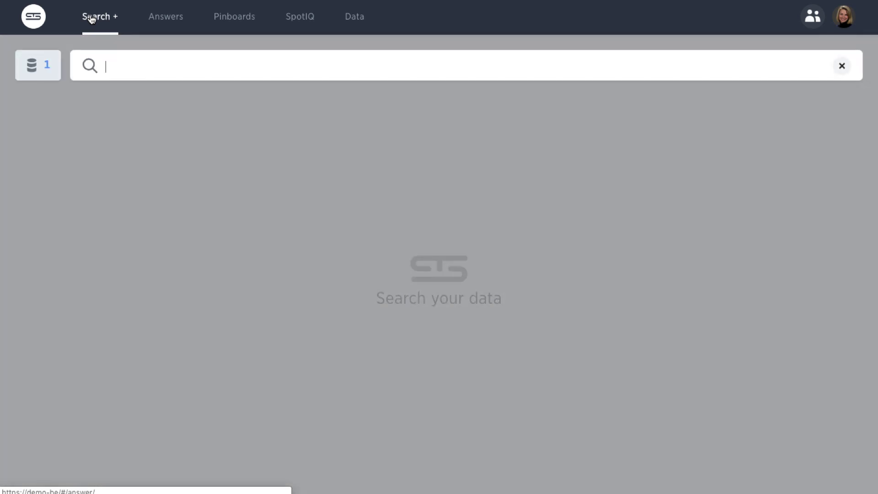
text(store name )
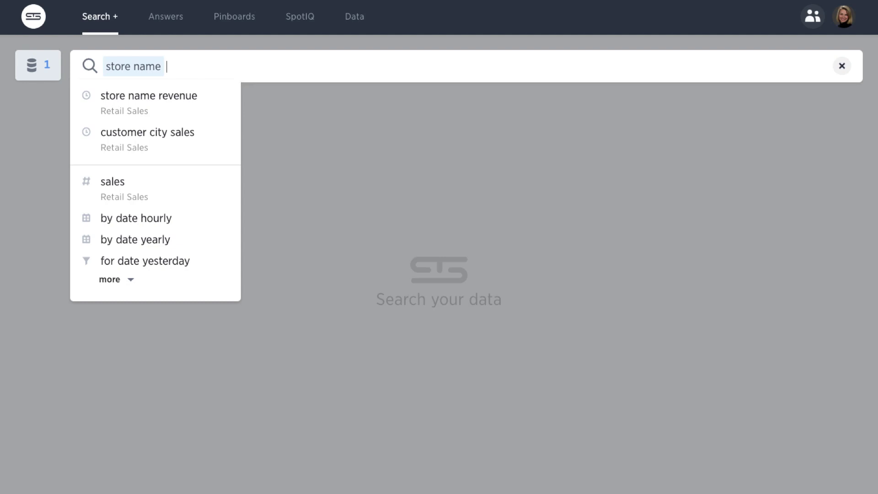
text(revenue)
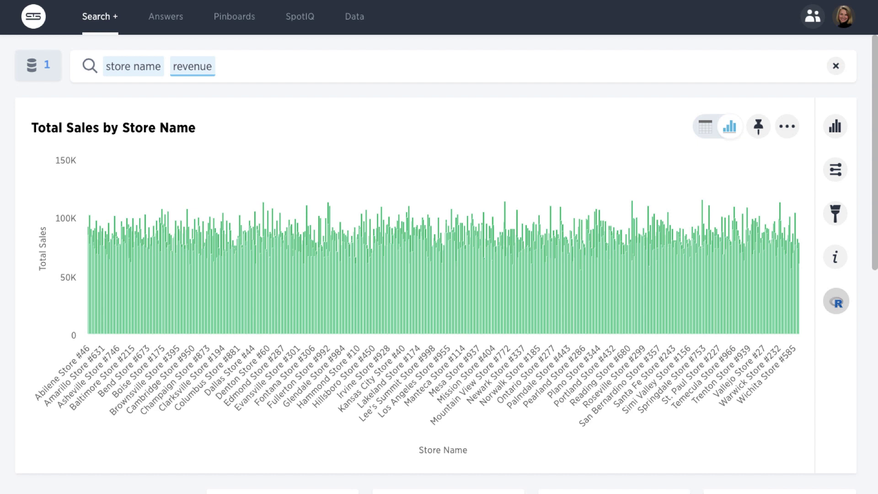
- Clear the search and re-enter store name with revenue to chart total sales per store
click(838, 72)
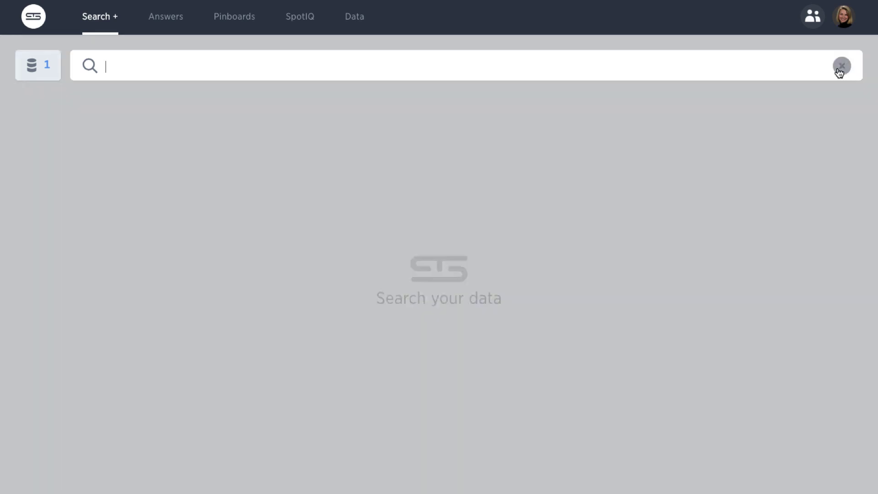
text(sto)
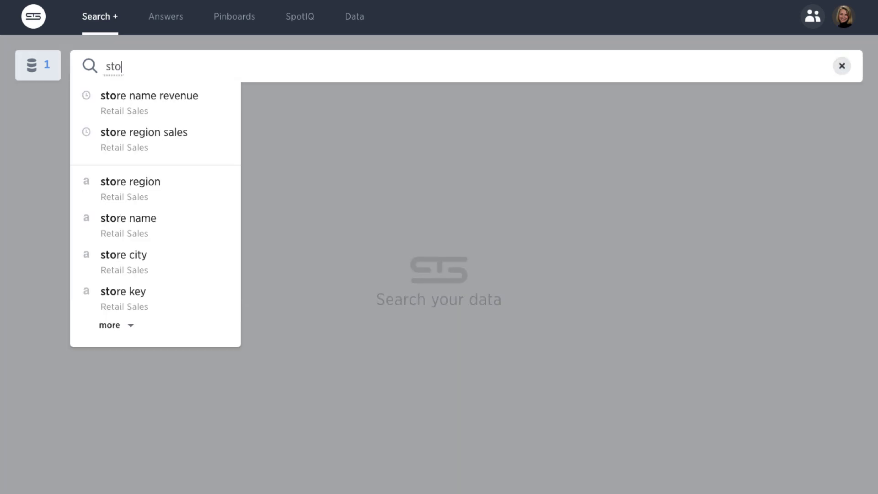
text(re nam)
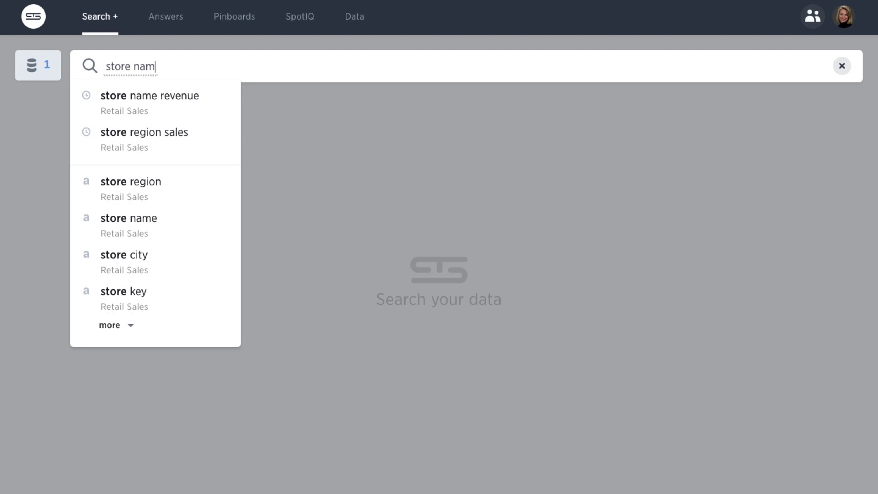
text(e r)
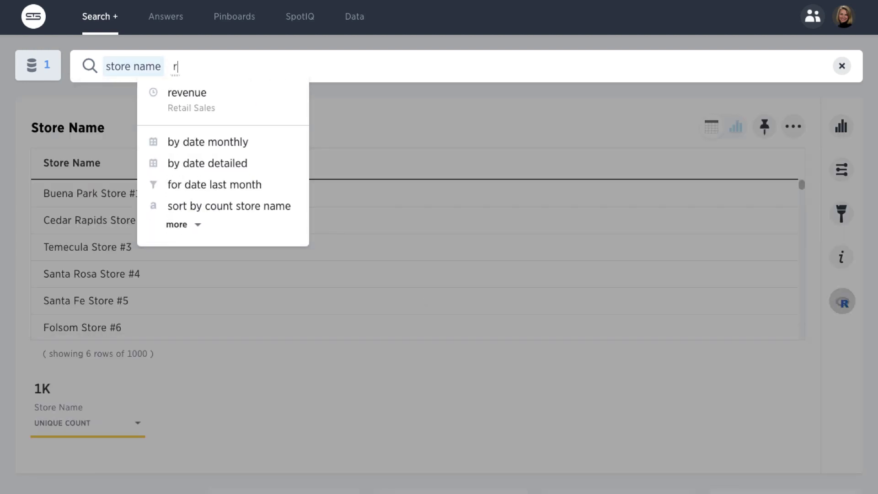
text(e)
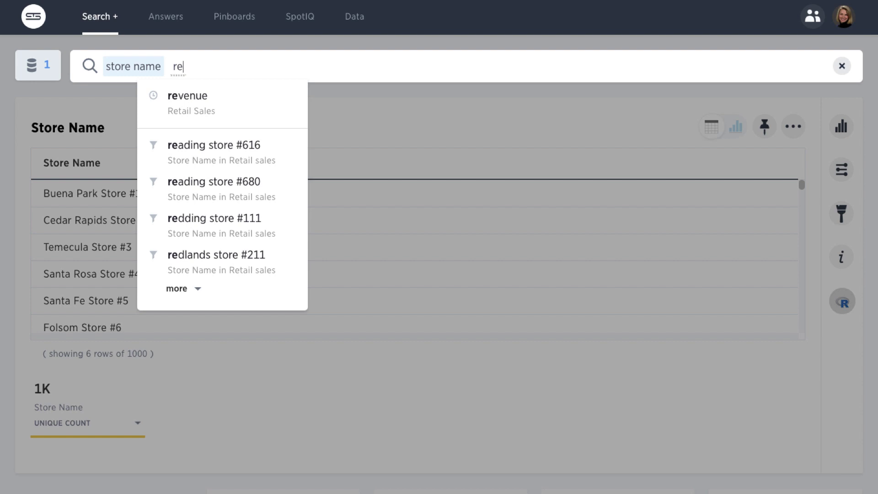
text(v)
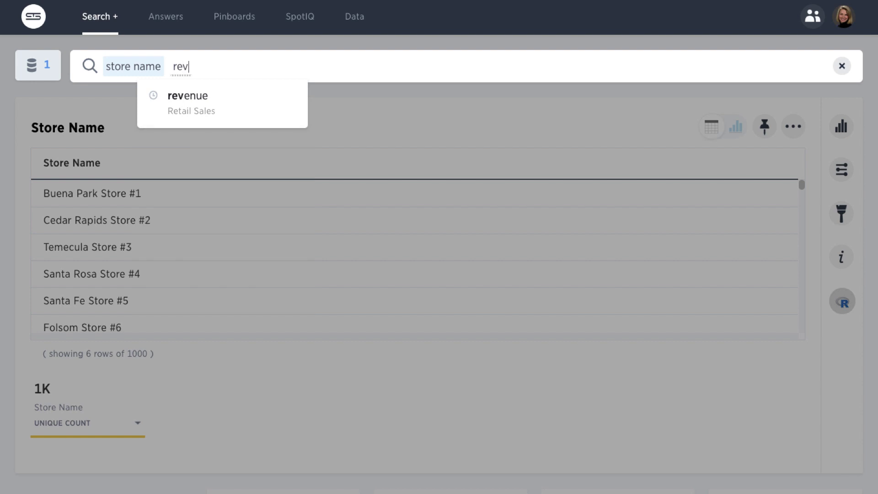
key(Down)
key(Return)
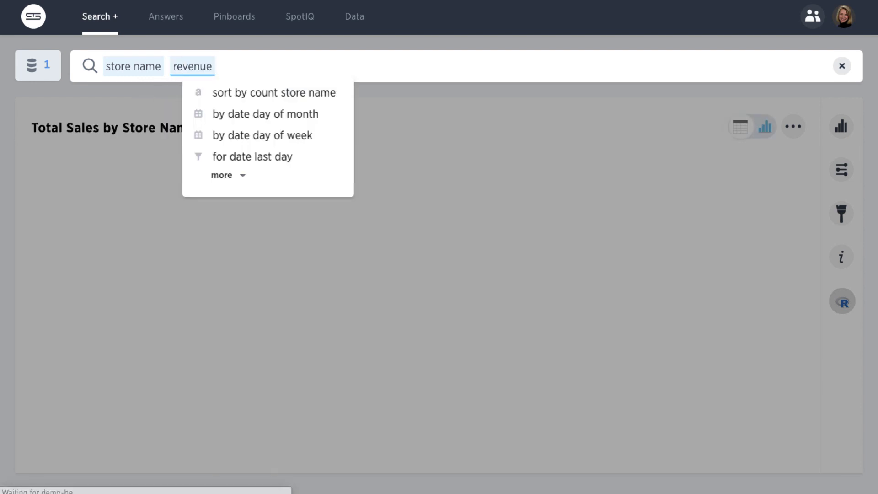
scroll(863, 87, down, 2)
scroll(863, 89, down, 4)
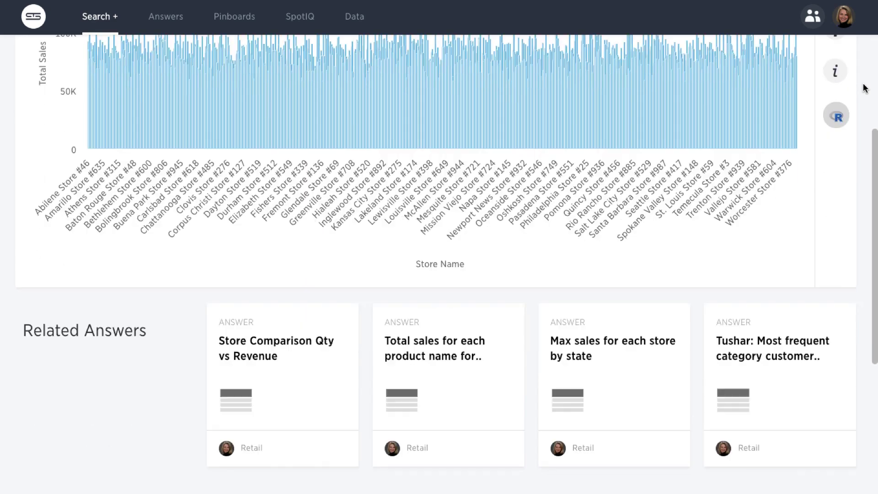
scroll(863, 89, down, 4)
scroll(863, 87, down, 3)
scroll(863, 88, down, 1)
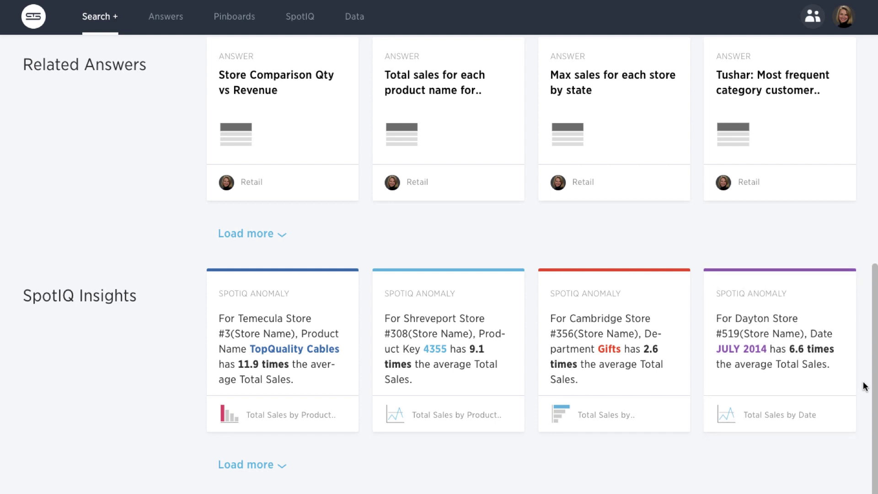
scroll(862, 385, up, 1)
scroll(863, 386, up, 1)
scroll(863, 386, up, 2)
scroll(863, 386, up, 3)
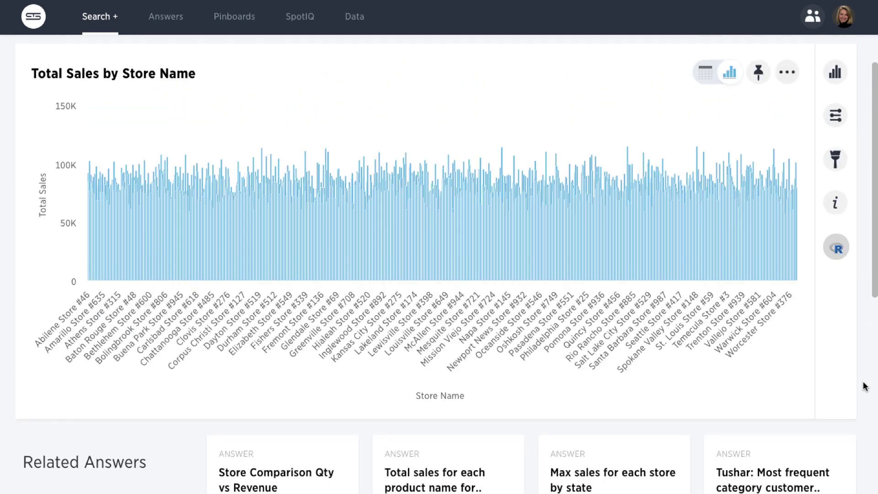
scroll(864, 386, up, 1)
- Replace the search with product name alone, listing the 2.43K unique products
click(836, 66)
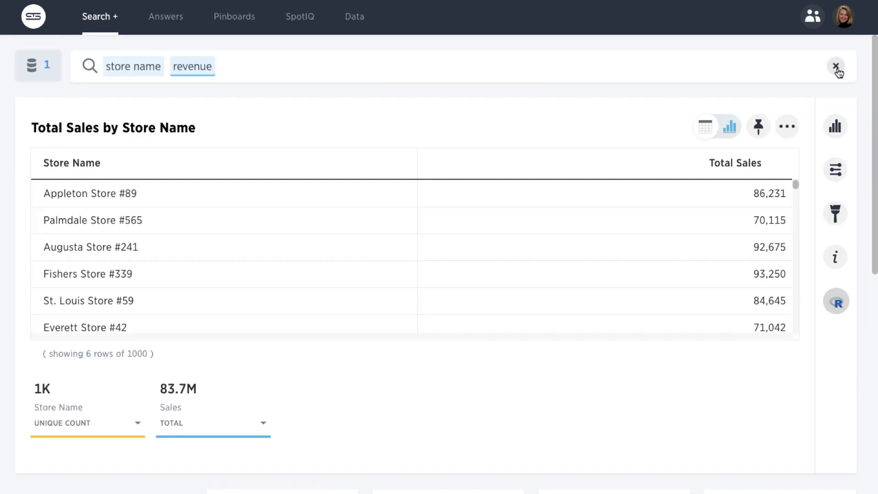
text(pro)
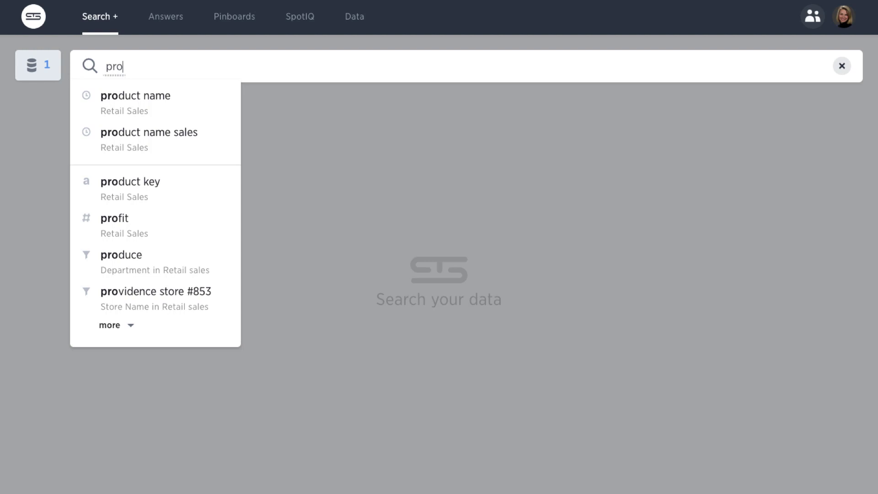
key(Down)
key(Return)
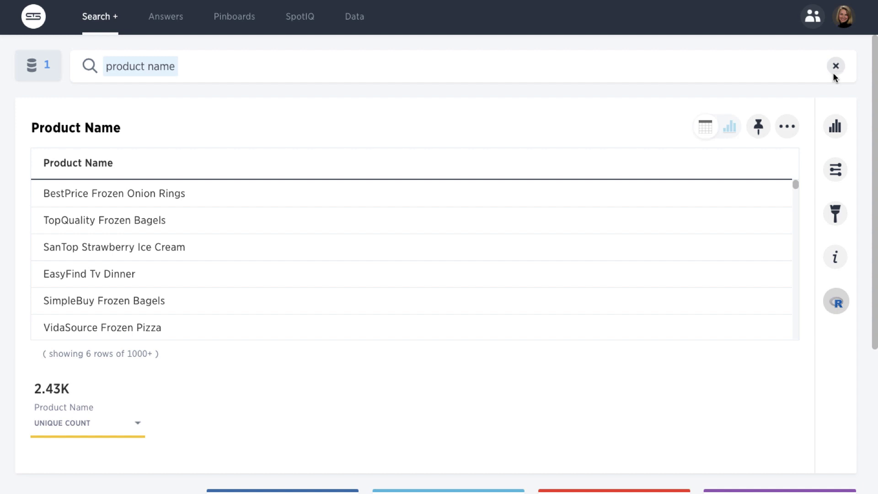
- Auto Analyze the product name answer and view its 23 insights in SpotIQ
click(787, 127)
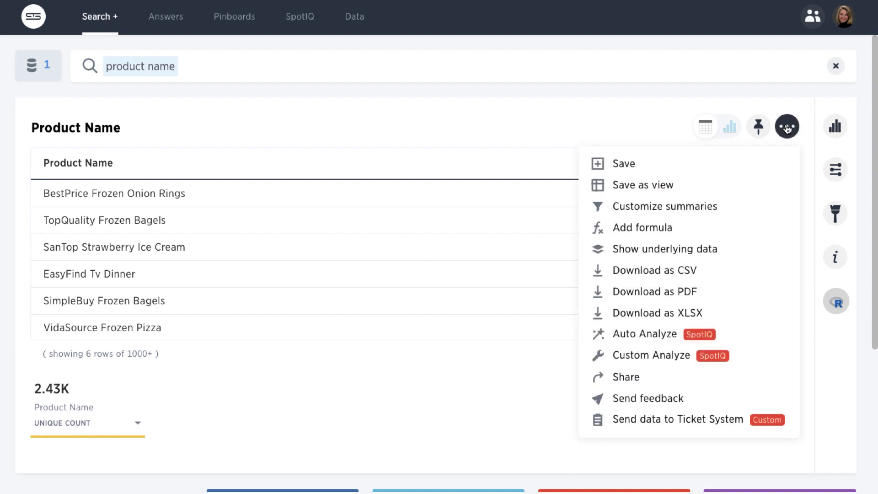
click(653, 334)
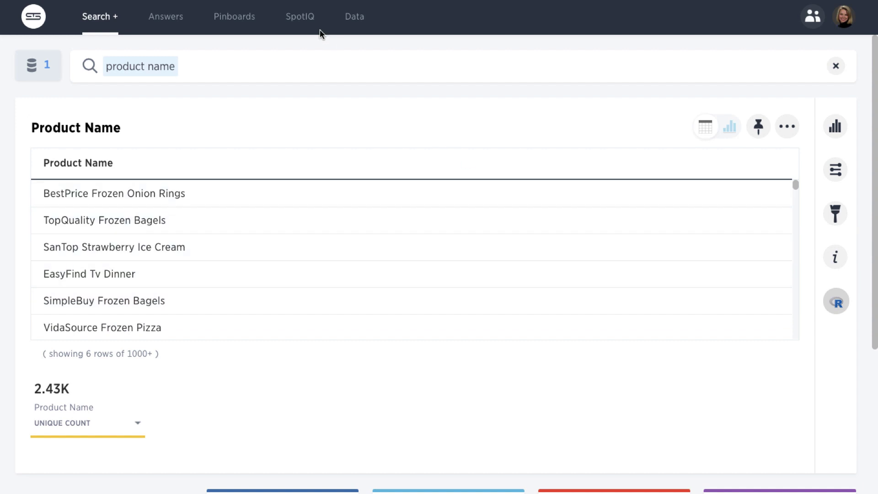
click(304, 20)
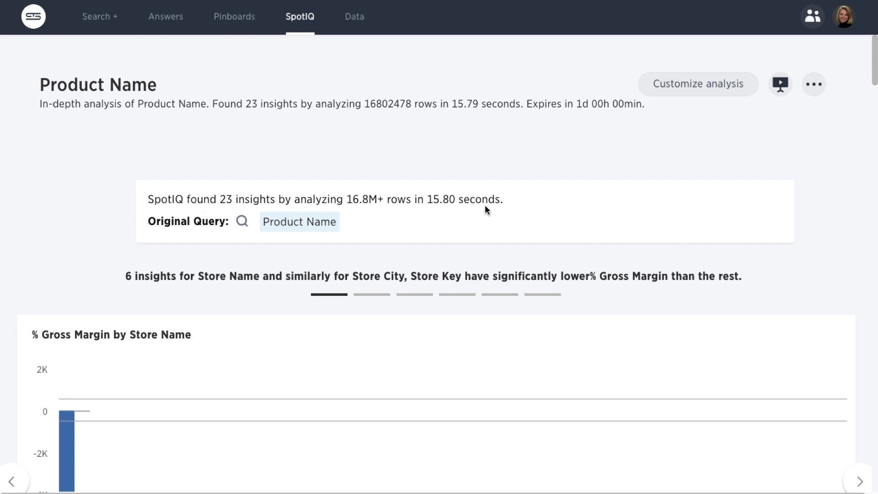
click(771, 200)
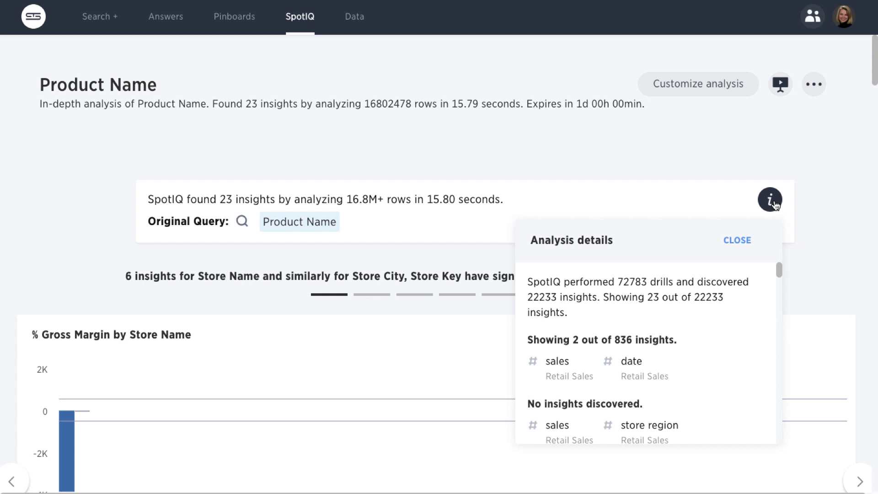
click(772, 201)
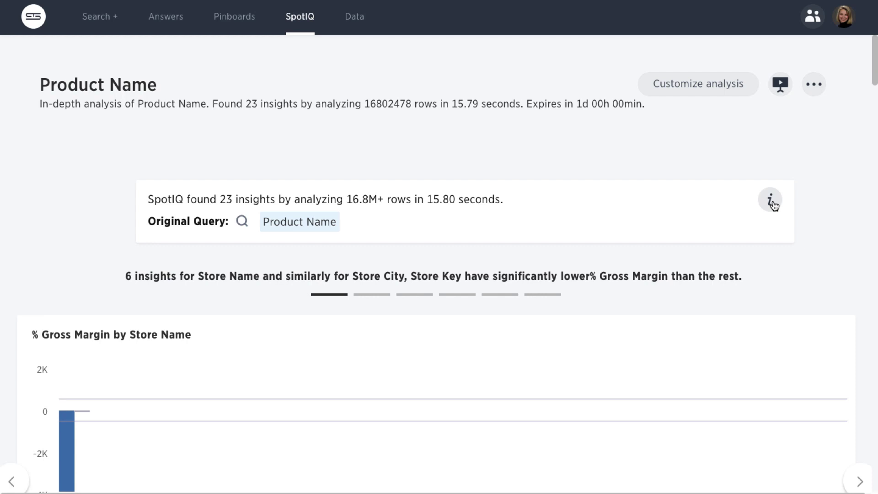
scroll(772, 203, down, 1)
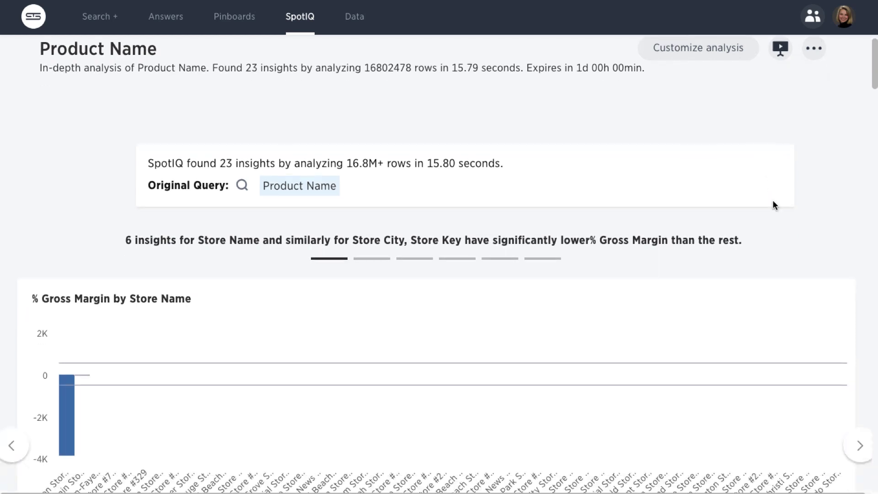
scroll(773, 204, down, 2)
scroll(772, 204, down, 3)
scroll(772, 204, down, 3)
scroll(773, 205, down, 4)
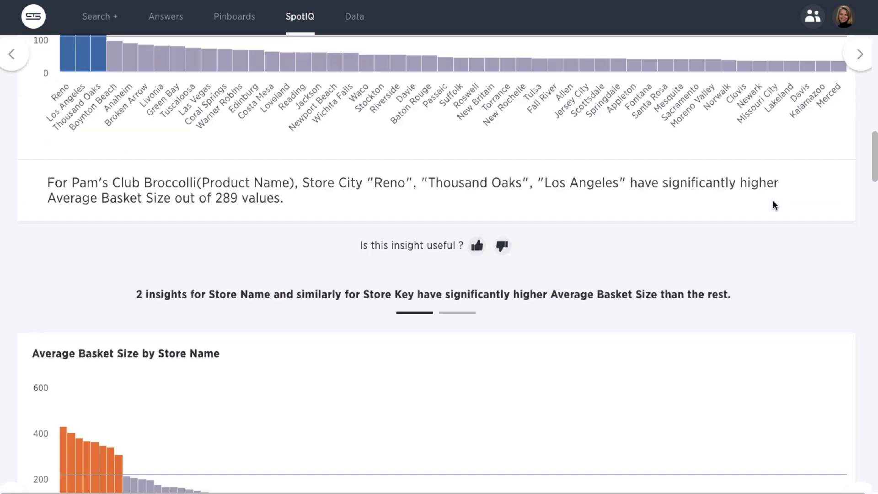
scroll(773, 205, down, 3)
scroll(773, 204, down, 2)
scroll(773, 205, down, 3)
scroll(774, 204, down, 5)
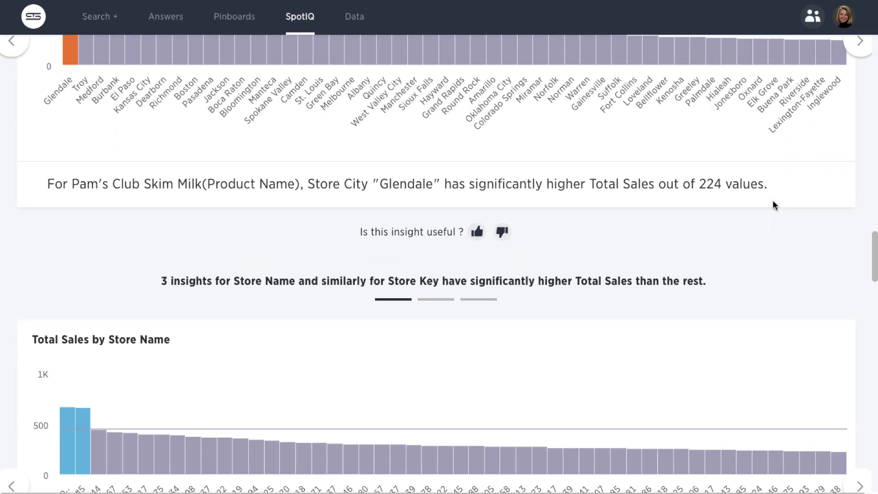
scroll(773, 204, down, 3)
scroll(773, 204, down, 3)
scroll(773, 204, down, 3)
scroll(773, 204, down, 3)
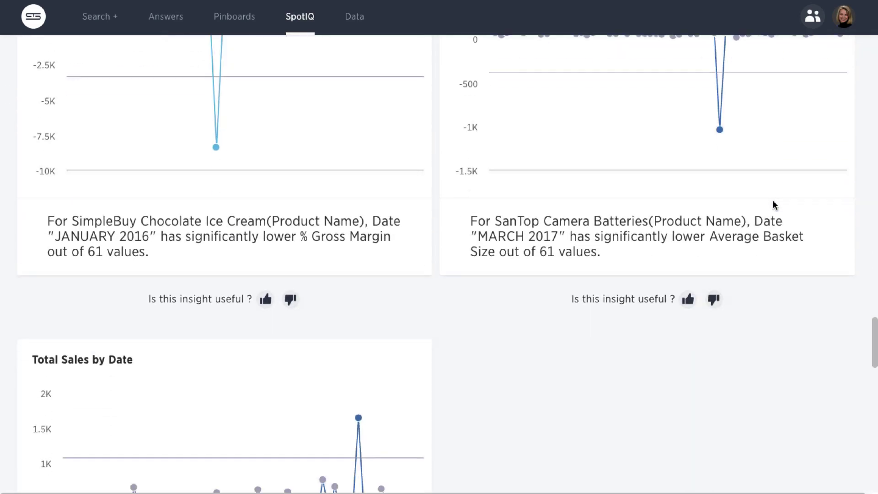
scroll(774, 203, down, 3)
scroll(773, 203, down, 3)
scroll(772, 203, down, 3)
scroll(773, 205, down, 5)
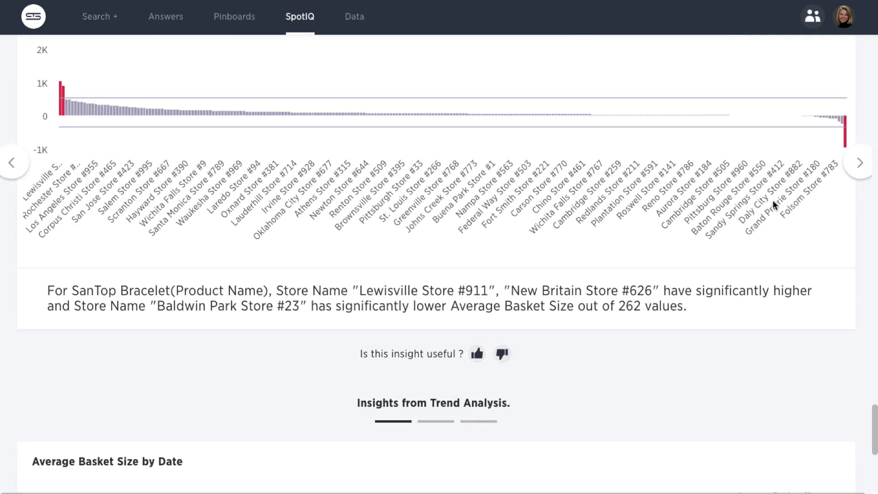
scroll(773, 205, down, 3)
scroll(773, 204, down, 3)
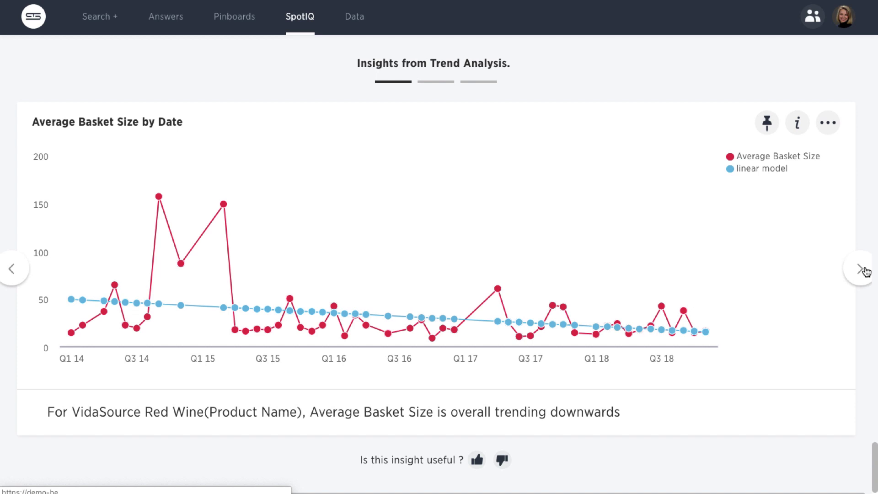
- Advance the trend carousel to the upward Rash Ointment total-sales-by-date insight
click(861, 269)
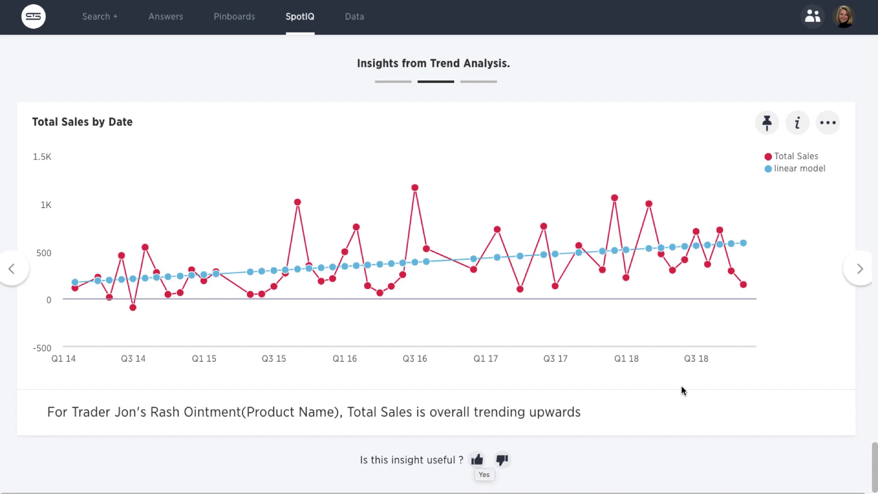
- Custom-analyze Total Sales by Date using Product Name, Store Region and Customer County
click(828, 124)
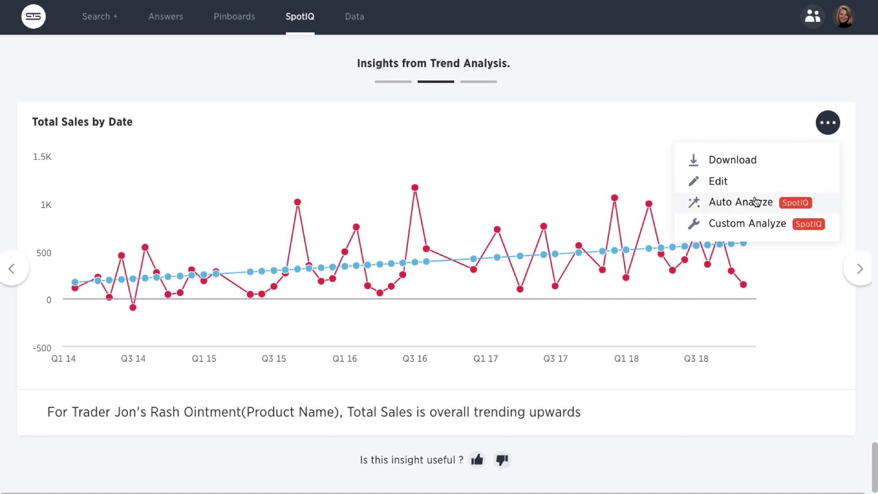
click(740, 224)
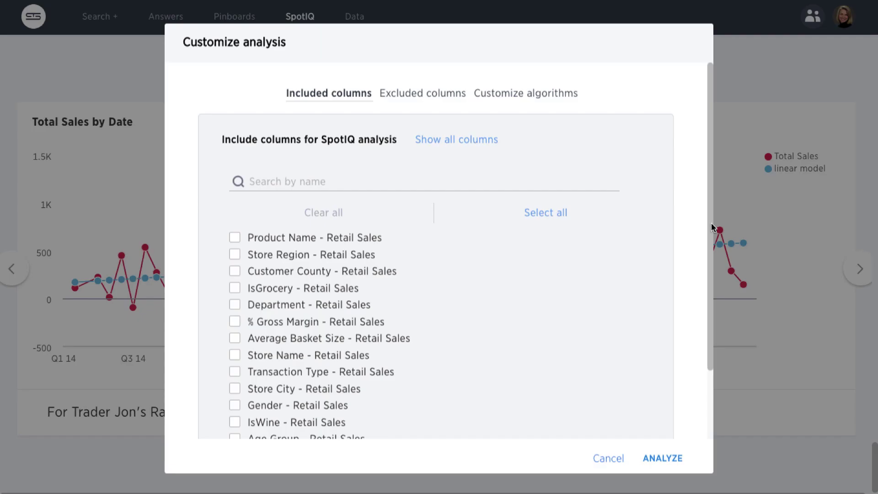
drag(710, 224, 710, 305)
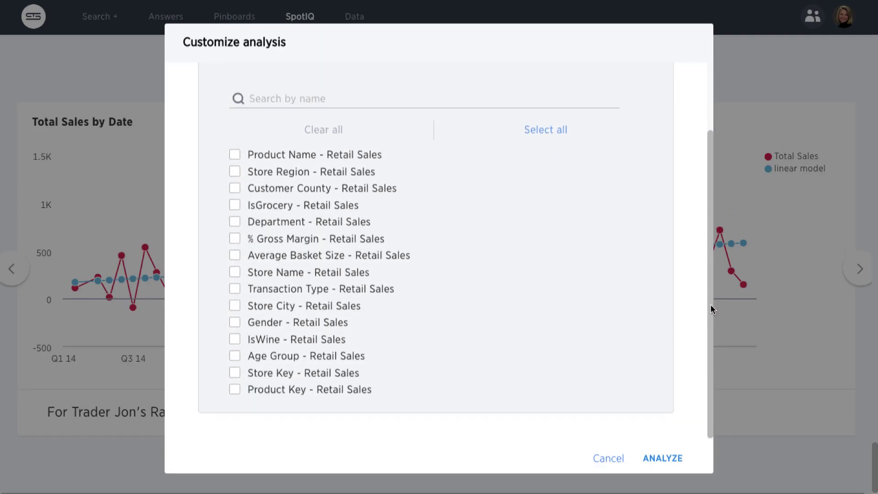
click(235, 187)
click(234, 172)
click(234, 156)
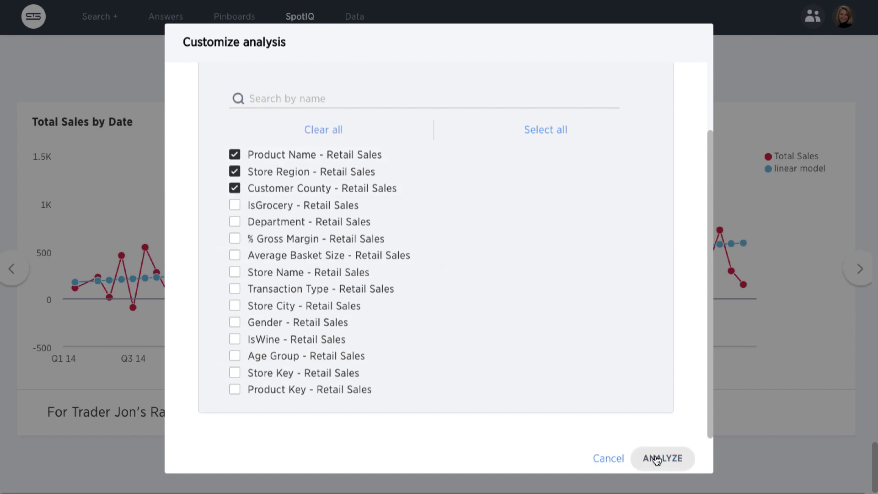
click(616, 458)
mouse_move(297, 268)
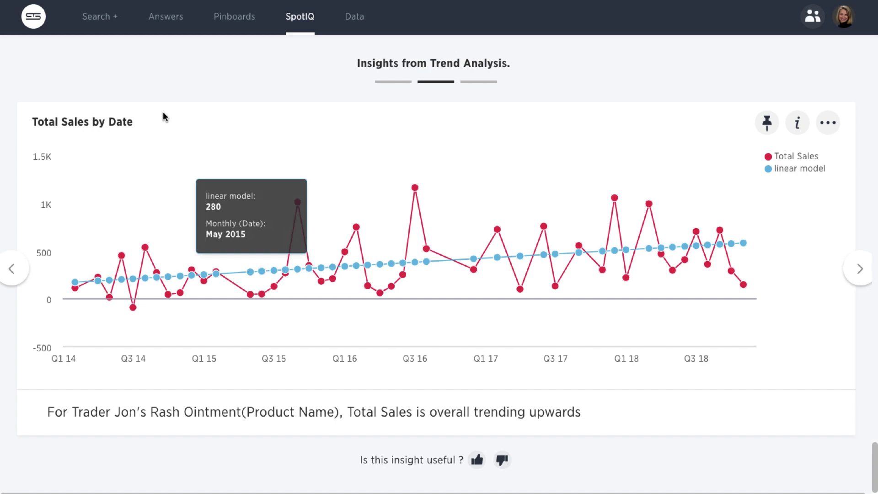
click(36, 22)
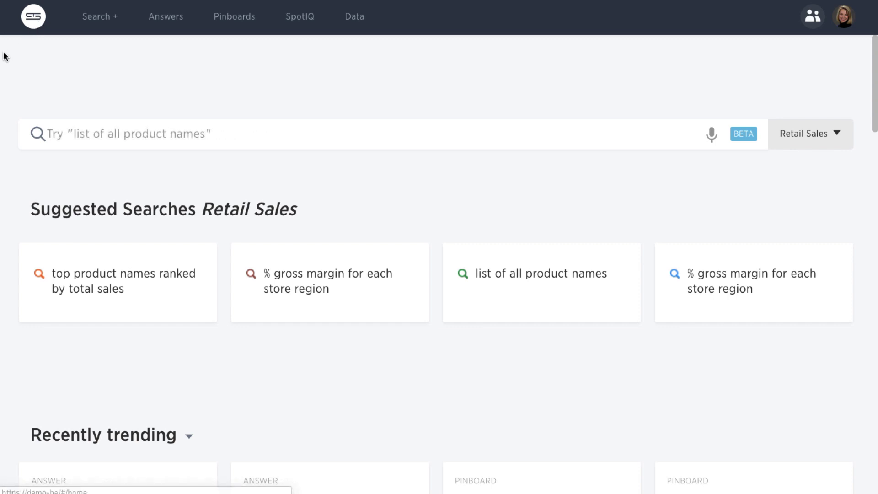
scroll(3, 55, down, 1)
scroll(3, 55, down, 2)
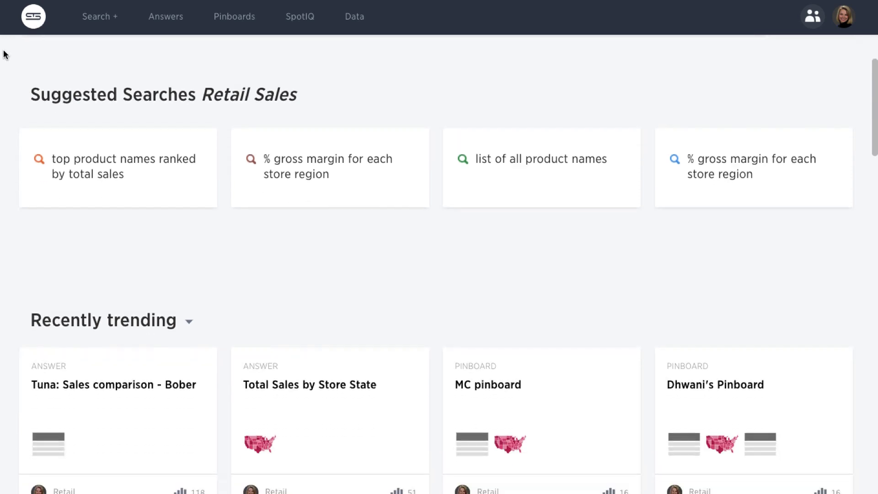
scroll(4, 55, down, 5)
scroll(4, 55, down, 5)
scroll(3, 55, down, 3)
scroll(4, 55, down, 3)
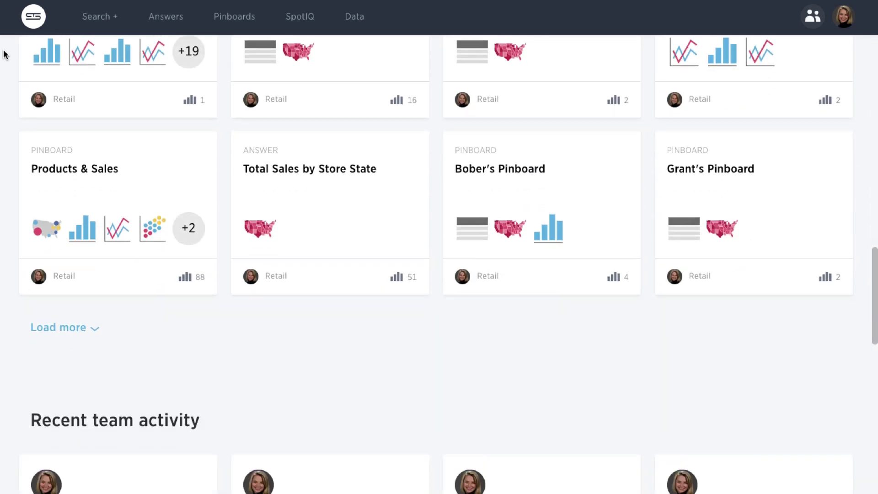
scroll(4, 54, down, 3)
scroll(3, 55, down, 3)
scroll(4, 55, down, 3)
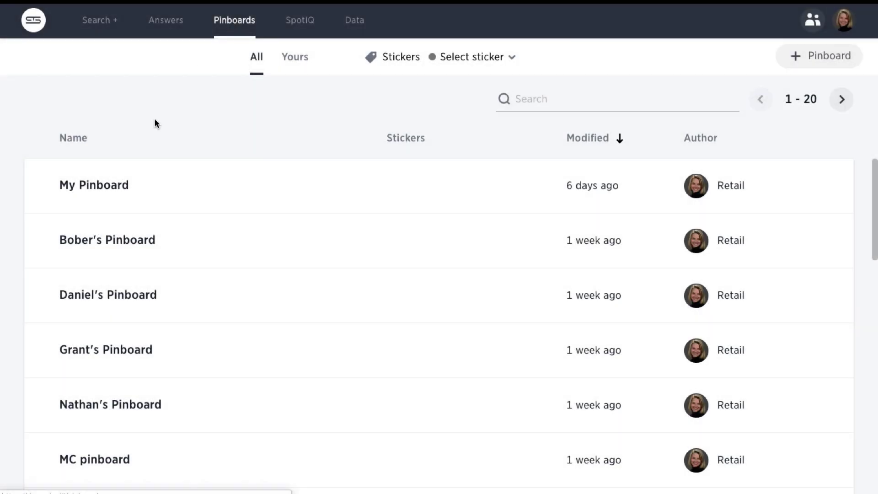
- Load all nine SpotIQ insights on My Pinboard, then go to the Data worksheets list
click(97, 185)
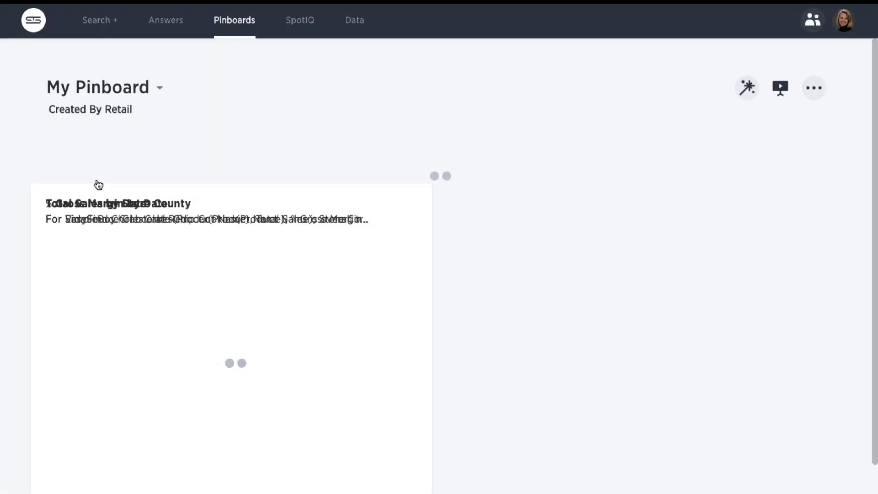
click(178, 173)
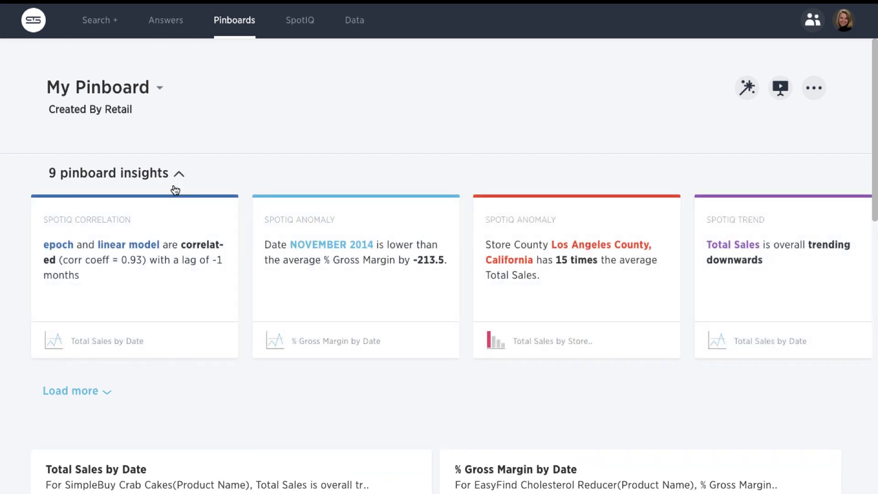
click(106, 393)
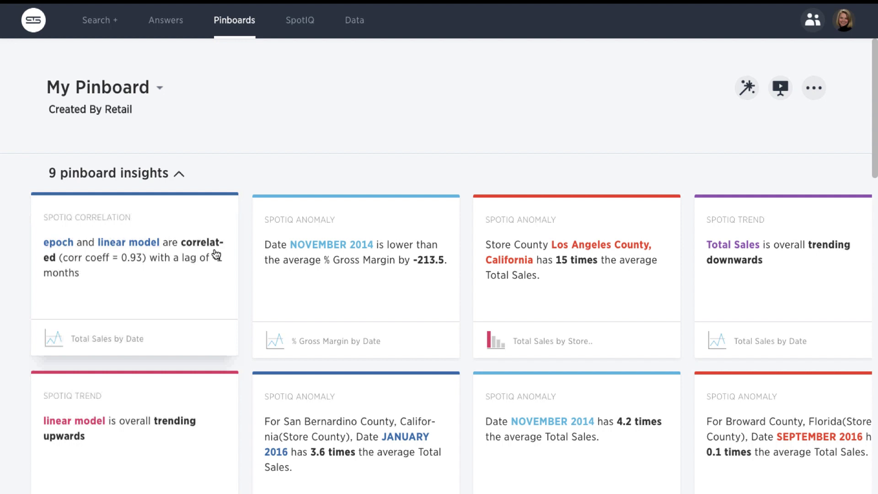
click(352, 27)
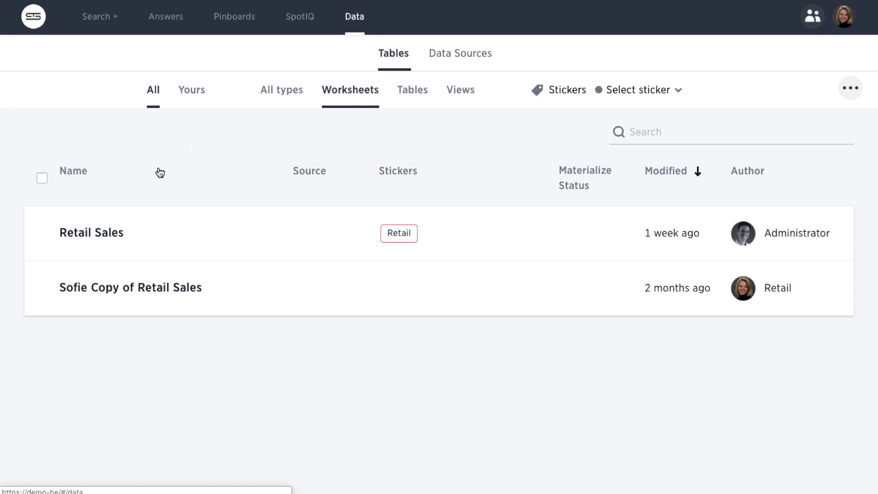
- Run Auto Analyze on the Retail Sales worksheet from its actions menu
click(107, 232)
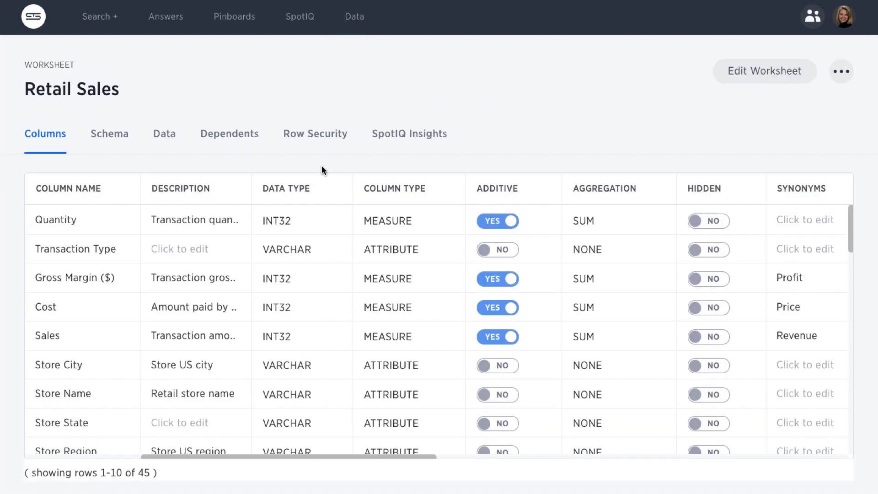
click(841, 72)
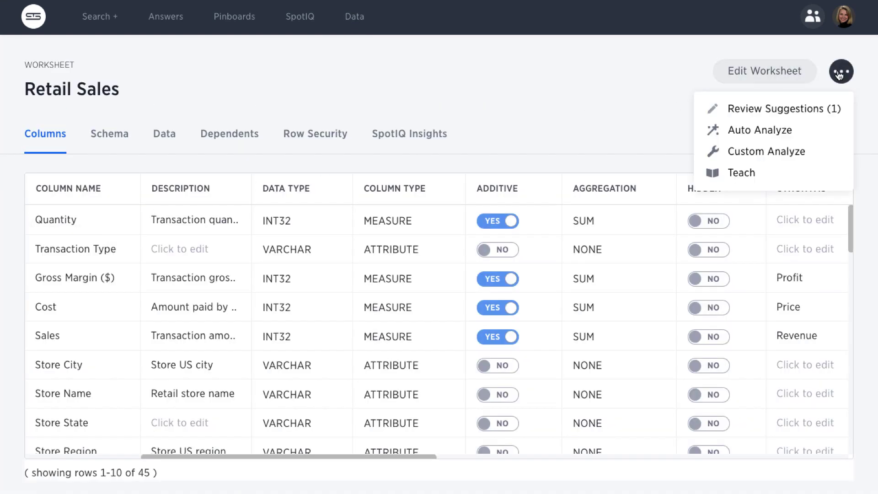
click(763, 131)
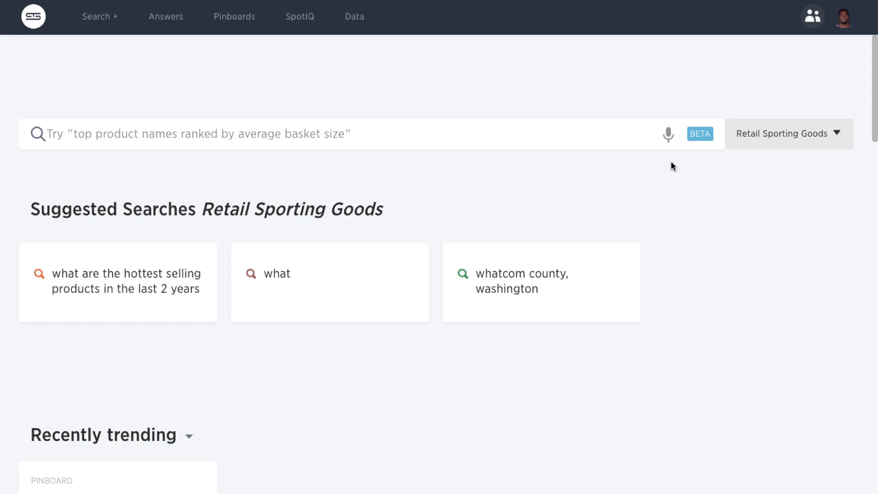
- Ask by voice for hottest products, best-selling Nike products, and stores selling most Nike
click(667, 133)
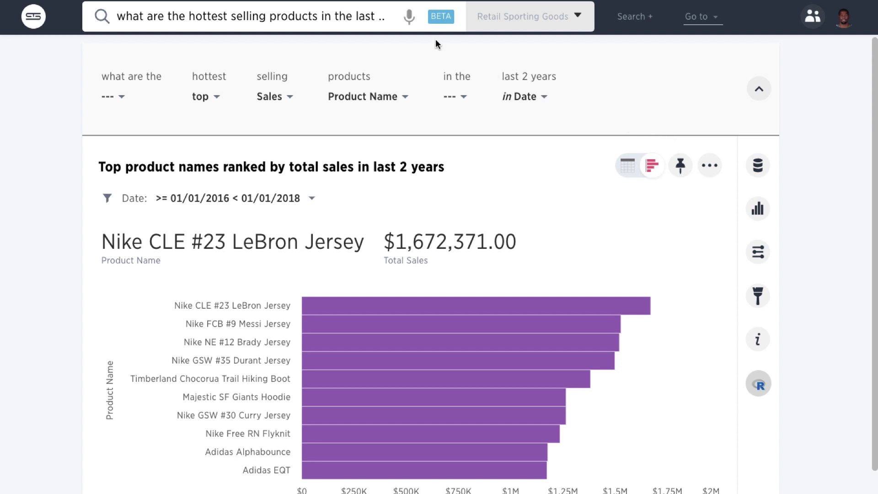
click(410, 19)
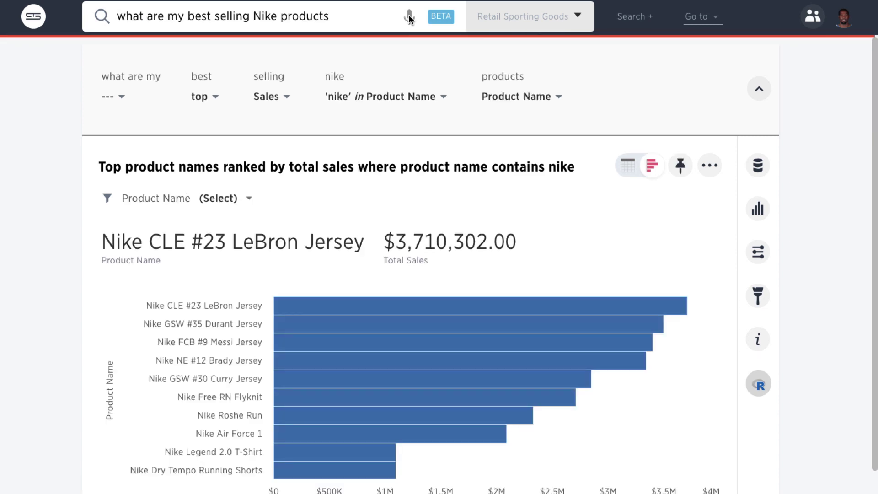
click(410, 19)
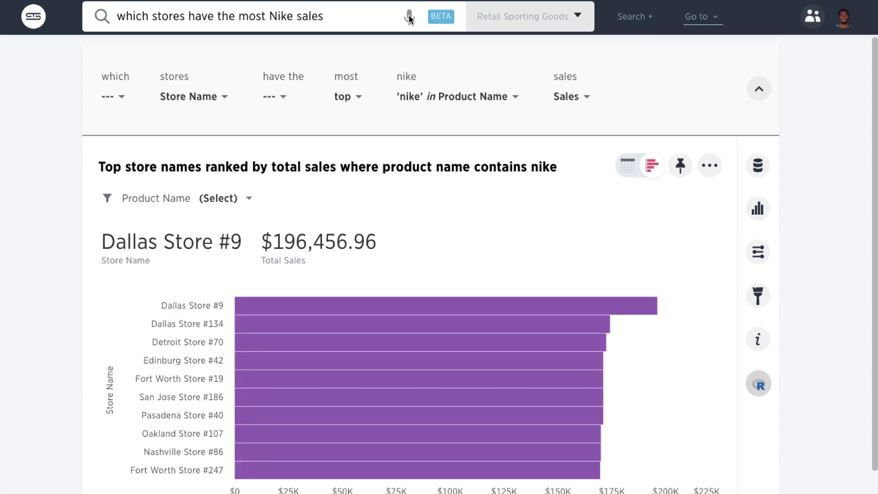
- Teach the search that 'stores' means Store City, found by searching columns for 'city'
click(225, 99)
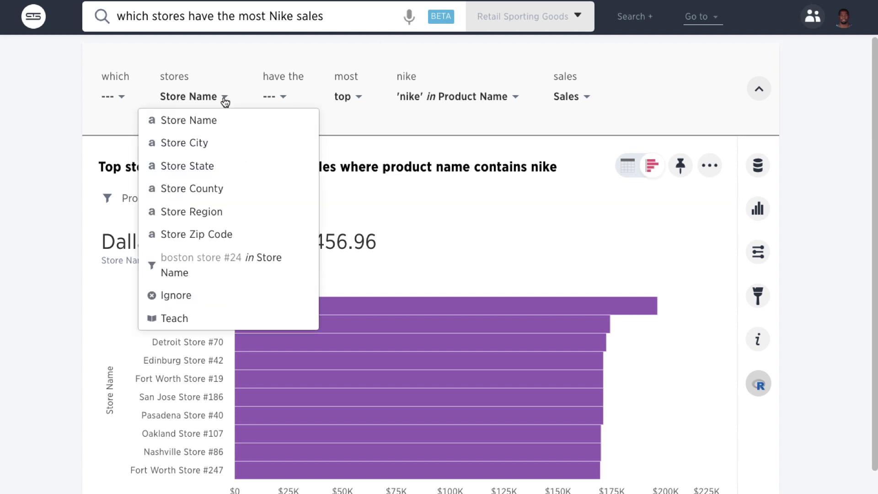
click(173, 317)
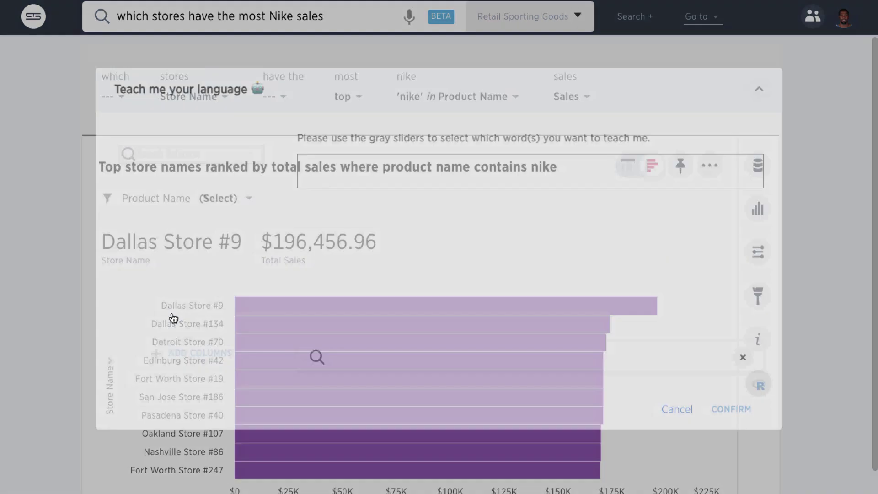
click(154, 152)
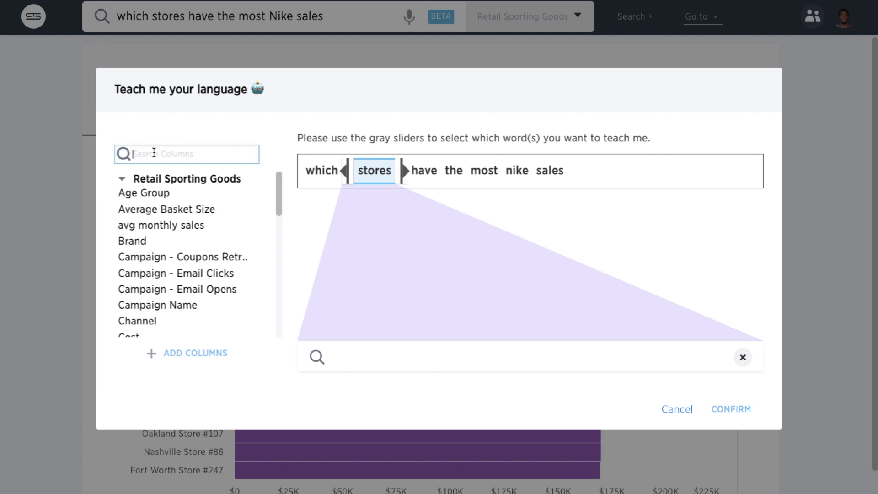
text(city)
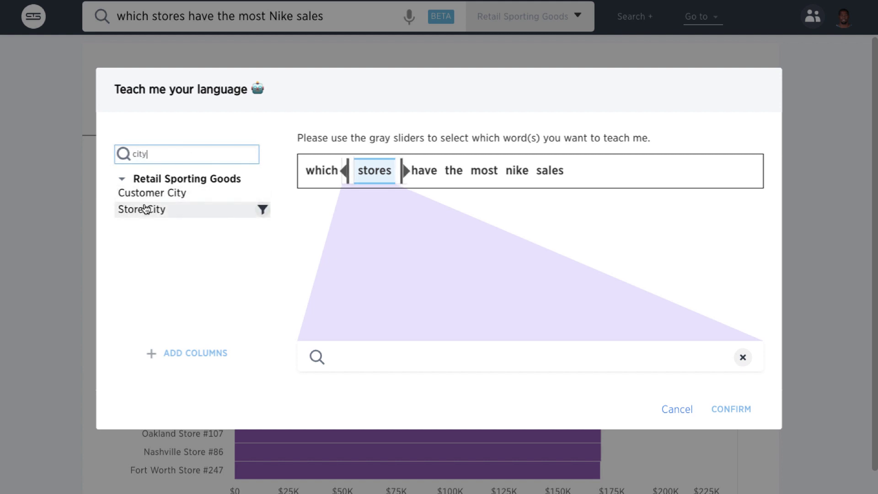
click(146, 209)
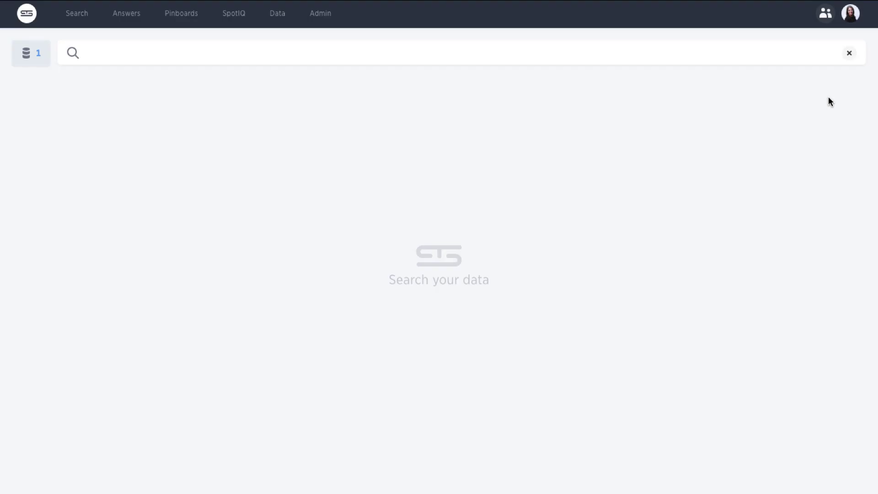
- Chart Total Number of Online Users by Day with a regression line, then open R analysis
click(811, 52)
text(day d)
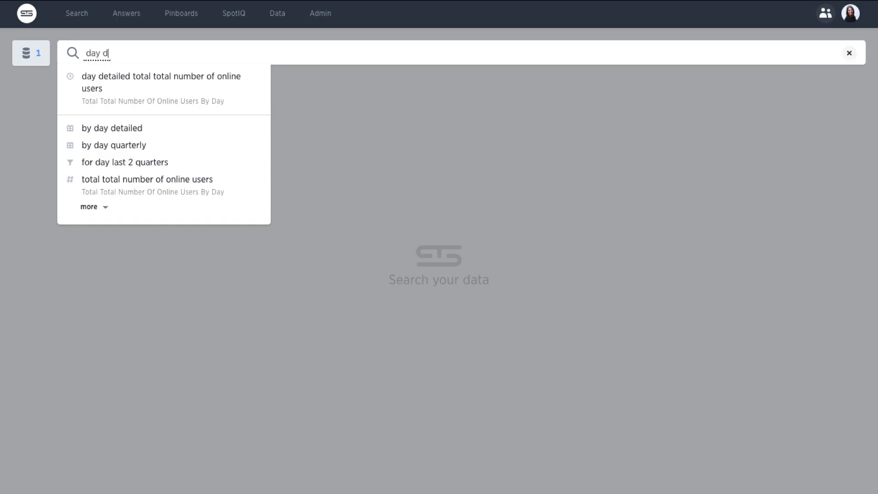
text(etailed tot)
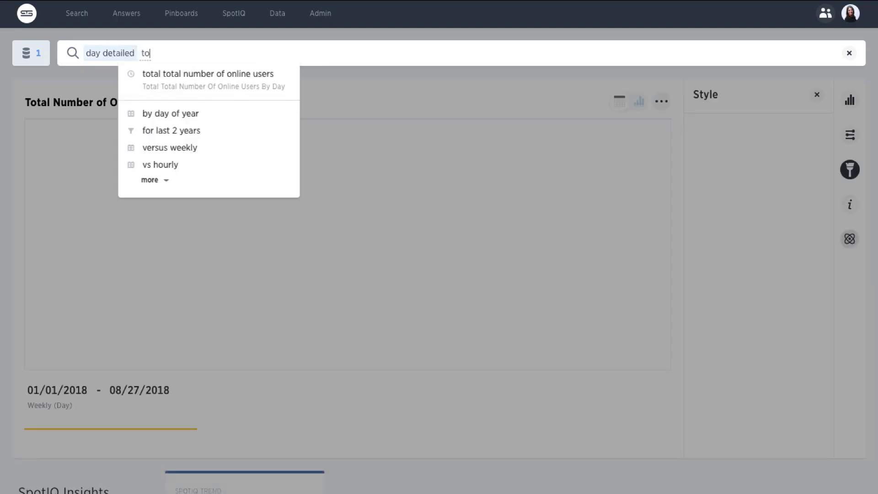
text(al)
key(Return)
key(Return)
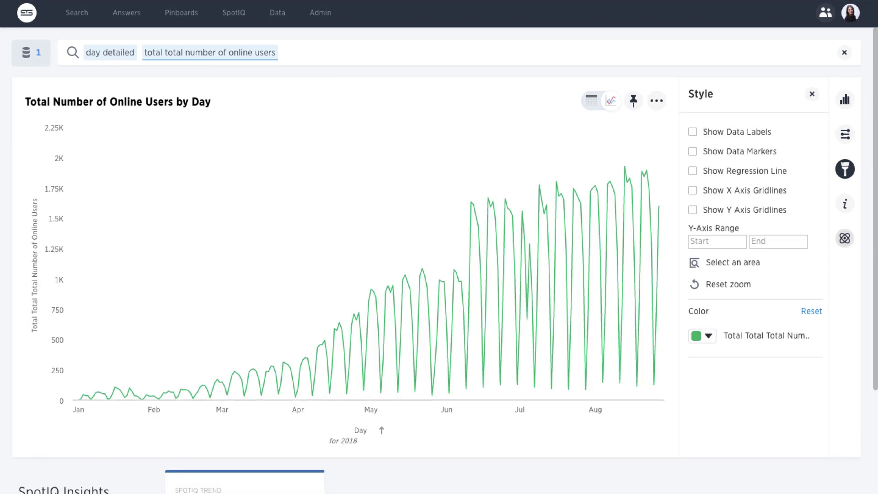
click(693, 172)
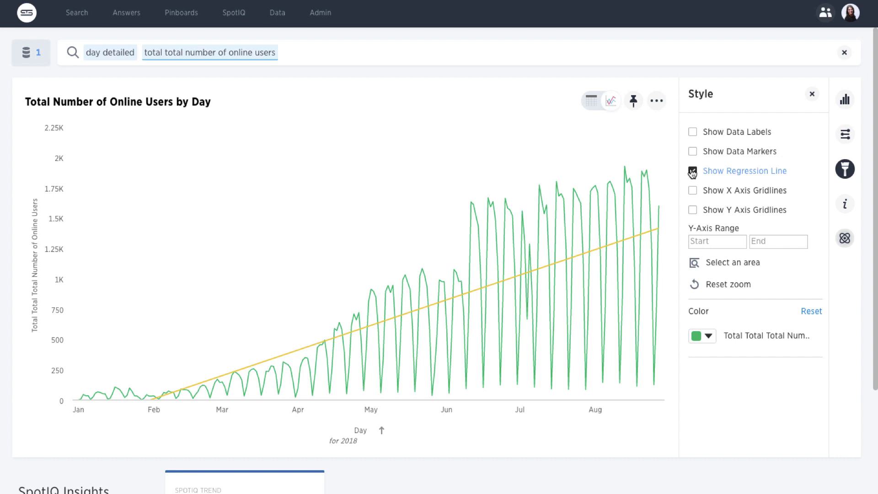
click(810, 94)
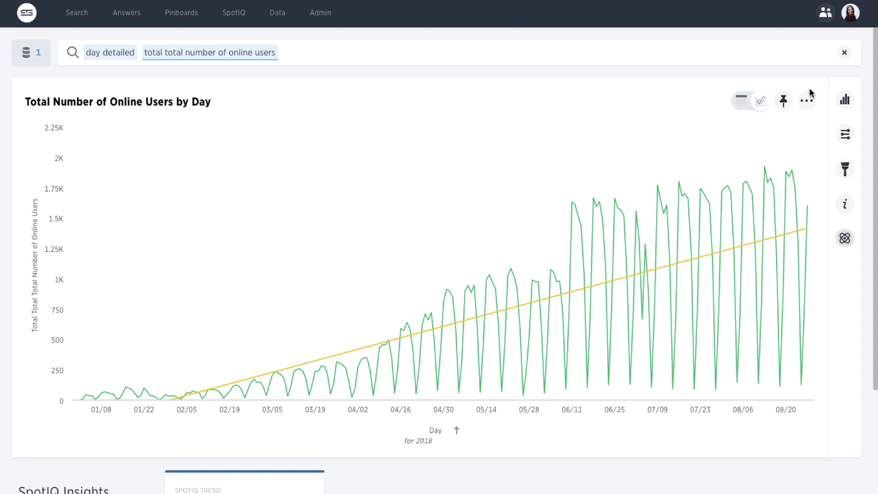
click(845, 238)
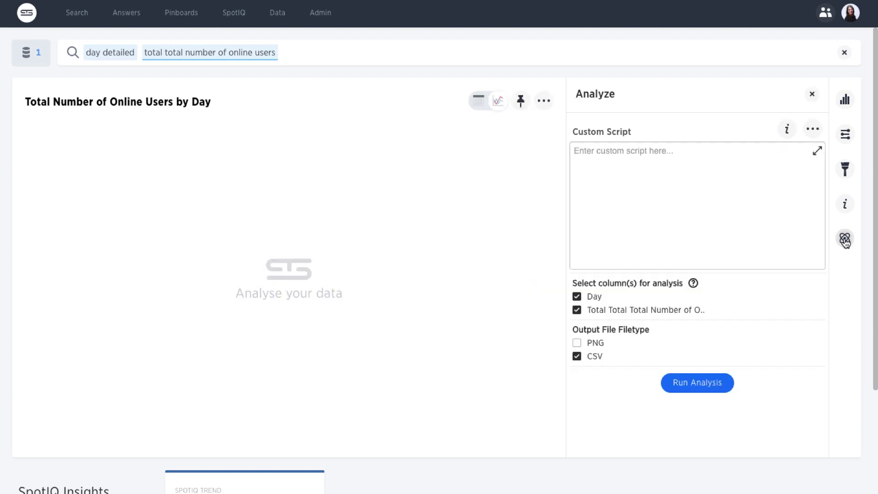
- Load the Time Series Forecast R script with PNG output and run the analysis
click(812, 130)
click(784, 157)
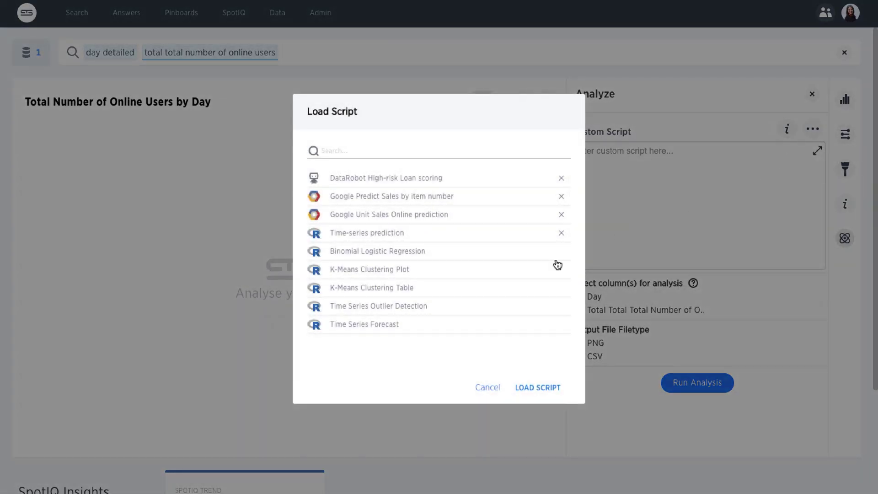
click(420, 326)
click(535, 387)
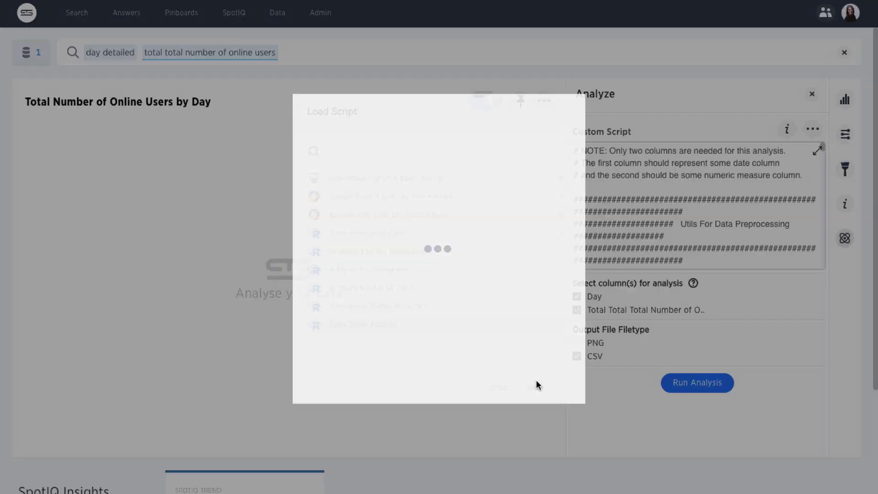
click(594, 342)
click(682, 382)
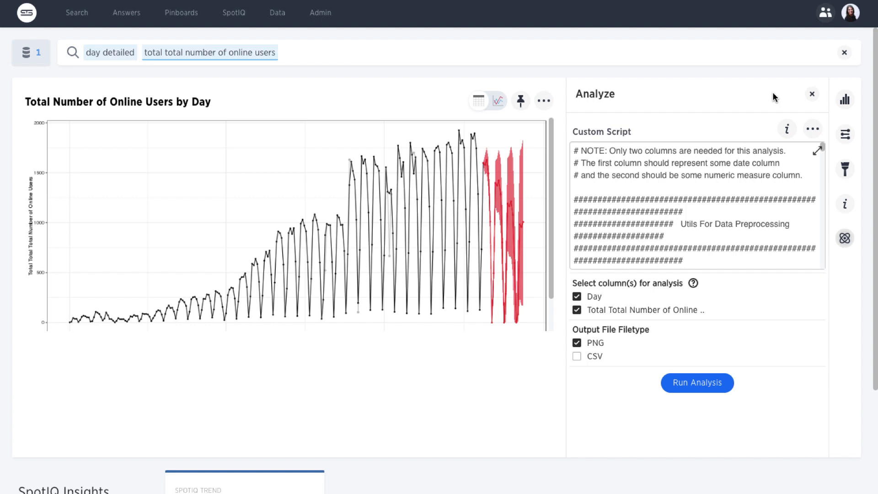
- Share the forecast answer with the All group with Can View access
click(543, 100)
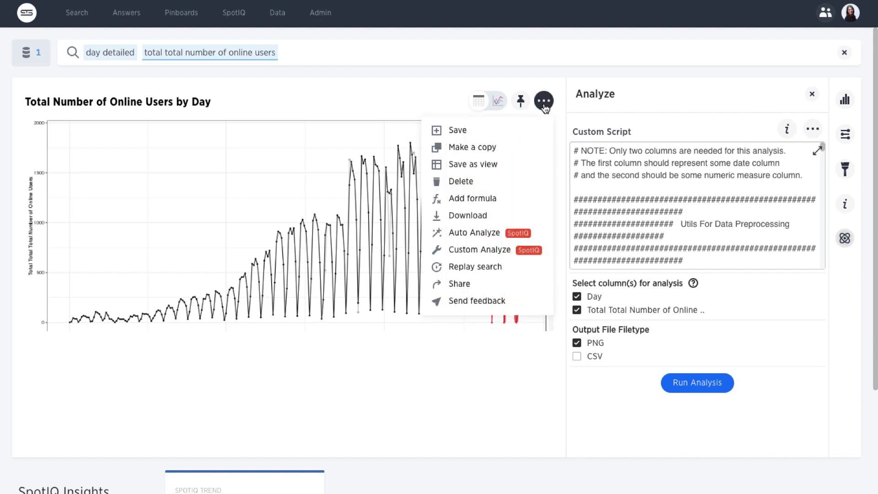
click(466, 287)
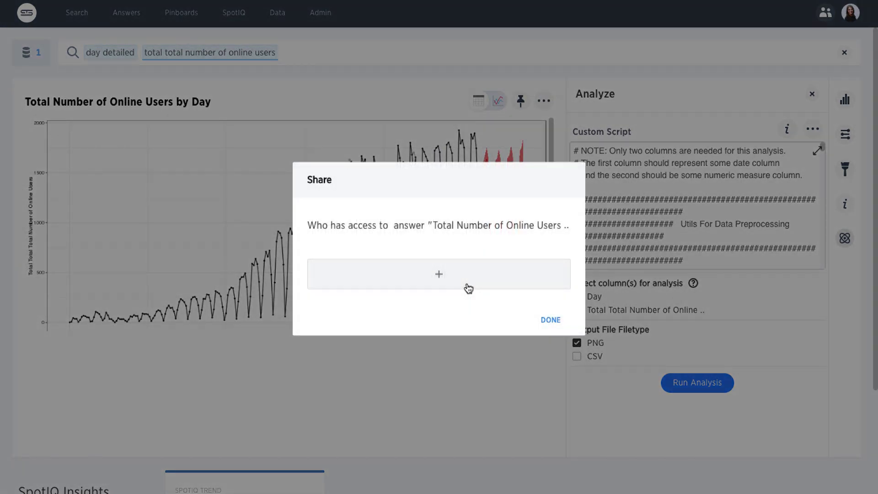
click(467, 288)
click(465, 274)
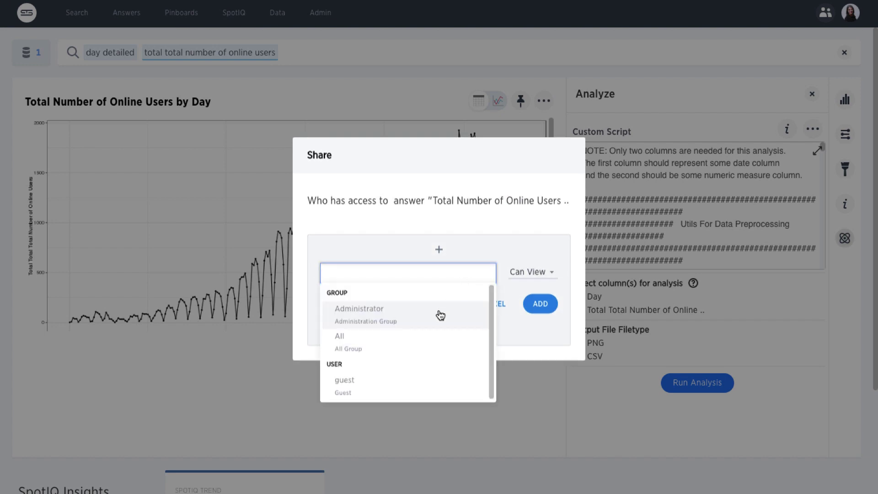
click(427, 345)
click(540, 306)
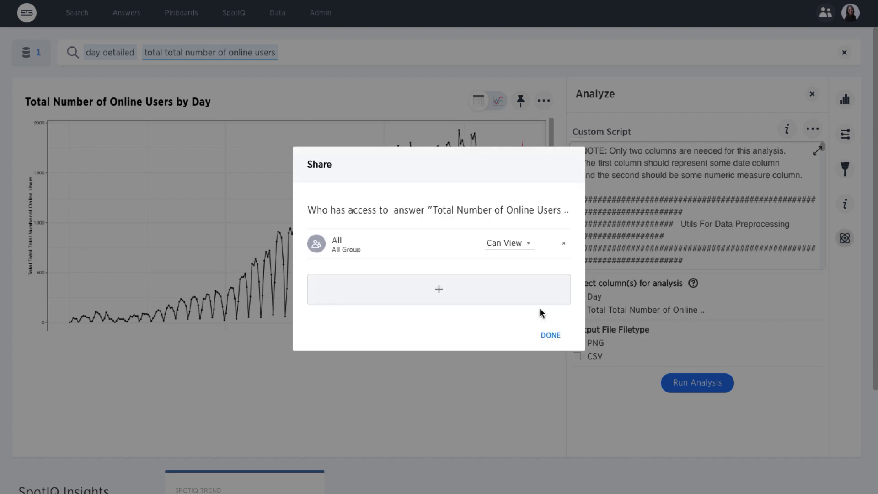
click(550, 335)
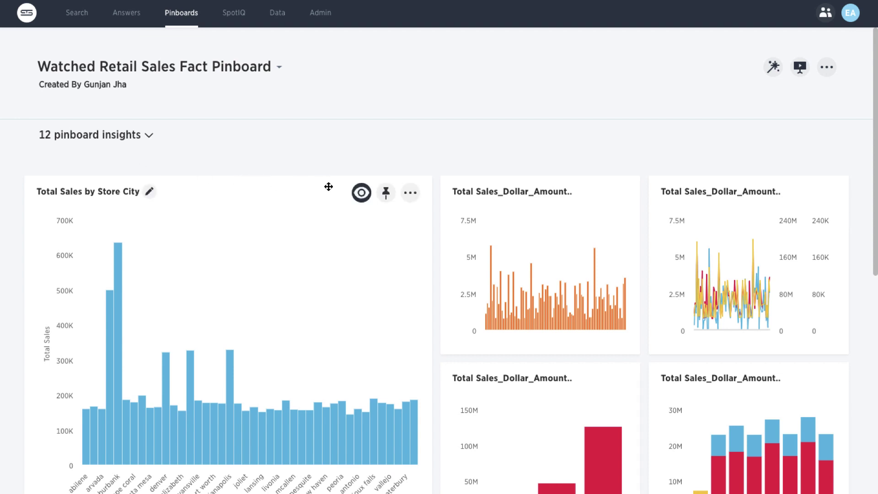
- Step Total Sales by Store City snapshot history back three days to December 01, 2018
mouse_move(227, 329)
click(362, 194)
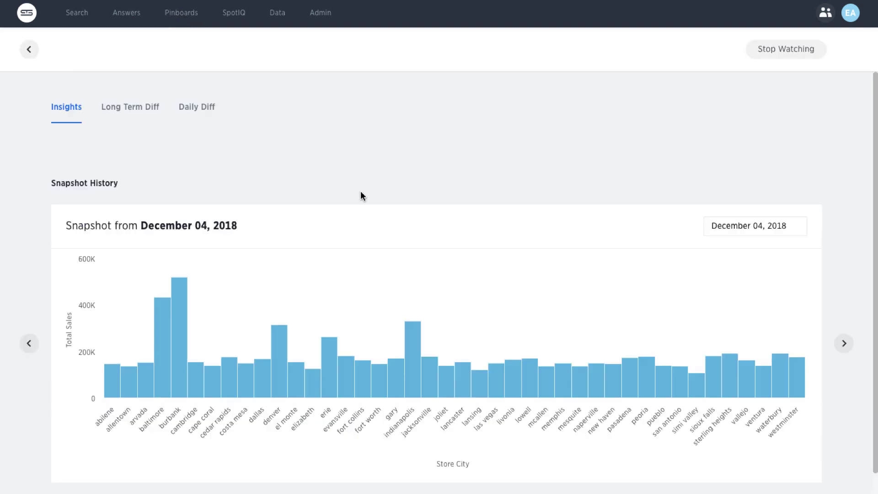
click(29, 343)
click(29, 343)
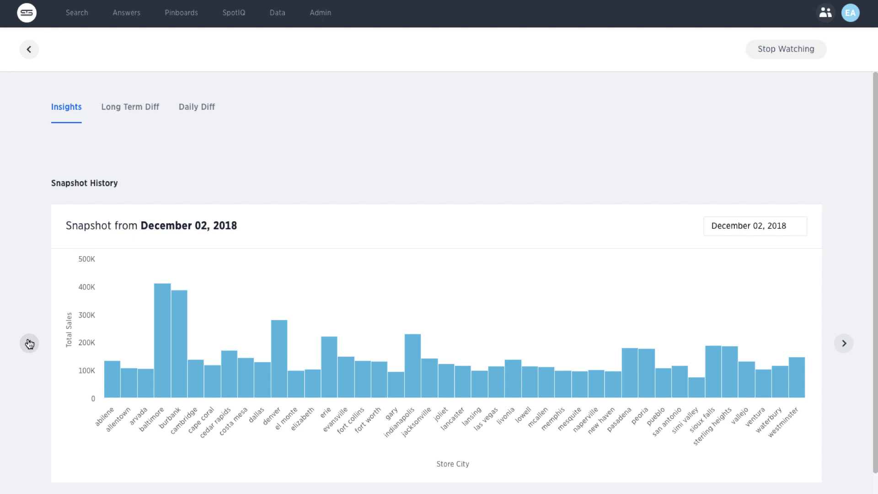
click(29, 344)
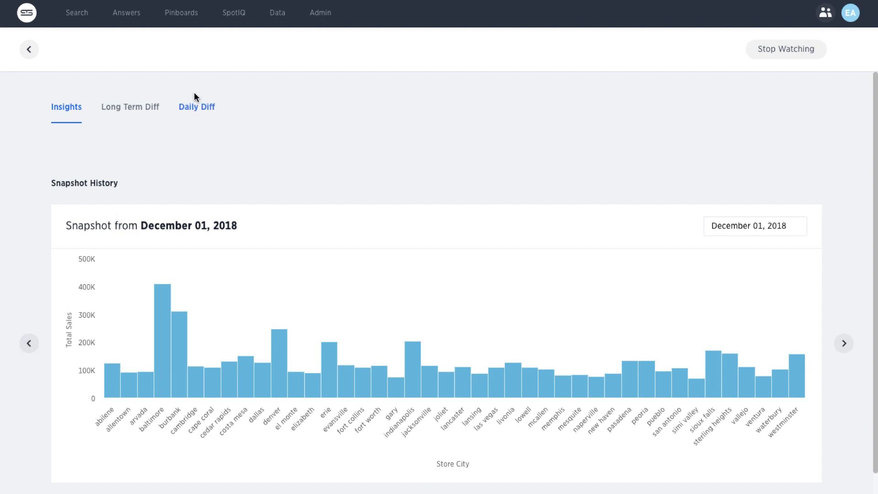
- Go to SpotIQ from the top navigation bar
click(234, 13)
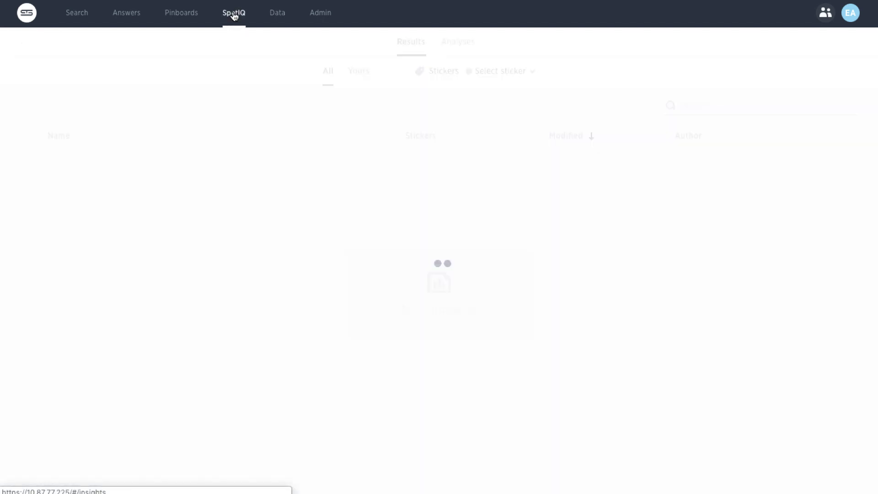